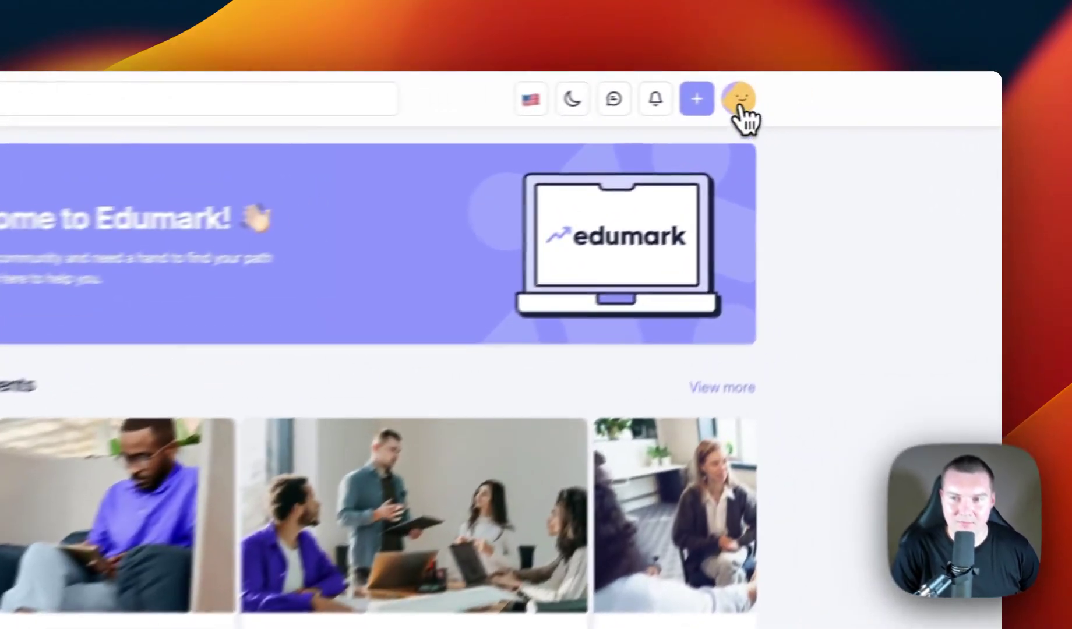
# Step: Go to community Administration from the avatar menu to reach the People members list
pyautogui.click(853, 86)
pyautogui.click(600, 299)
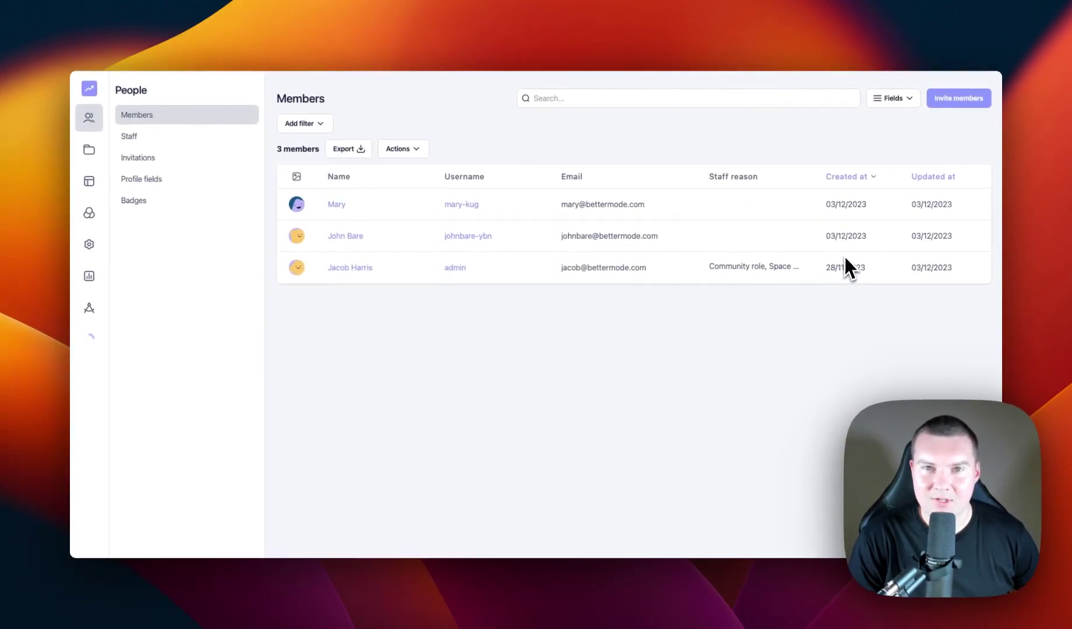
pyautogui.hscroll(4, 844, 254)
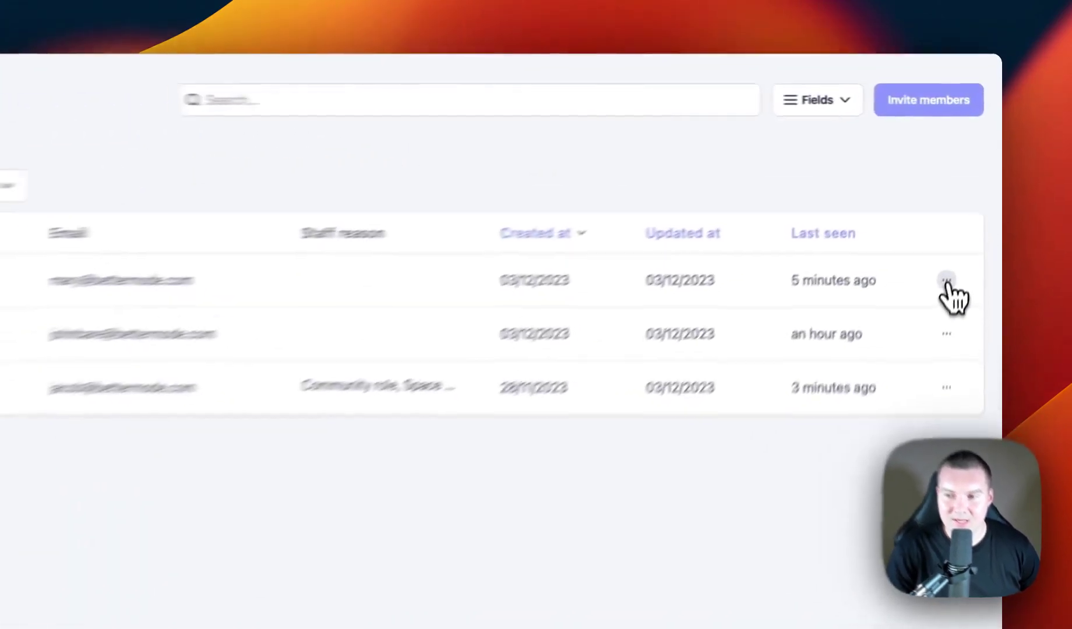
pyautogui.click(969, 204)
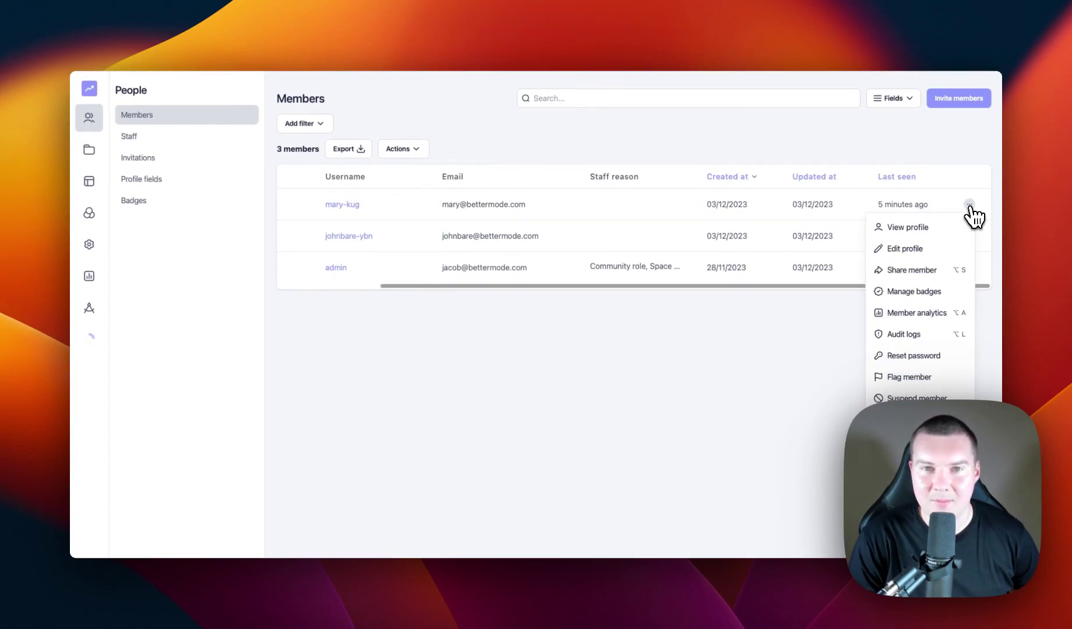
pyautogui.click(765, 311)
pyautogui.hscroll(-3, 670, 233)
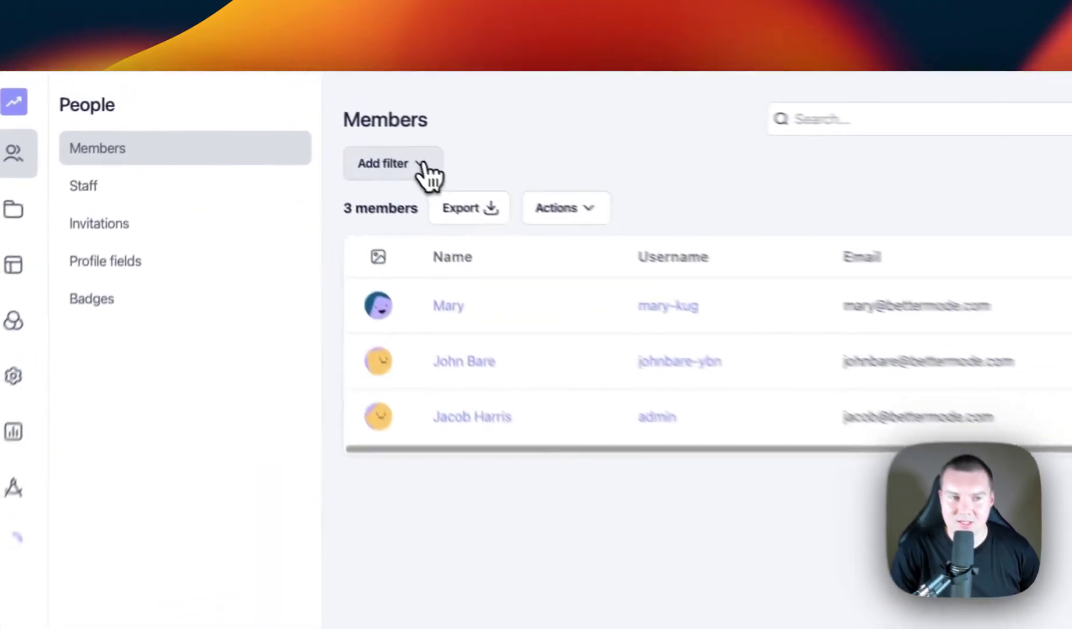
pyautogui.click(324, 123)
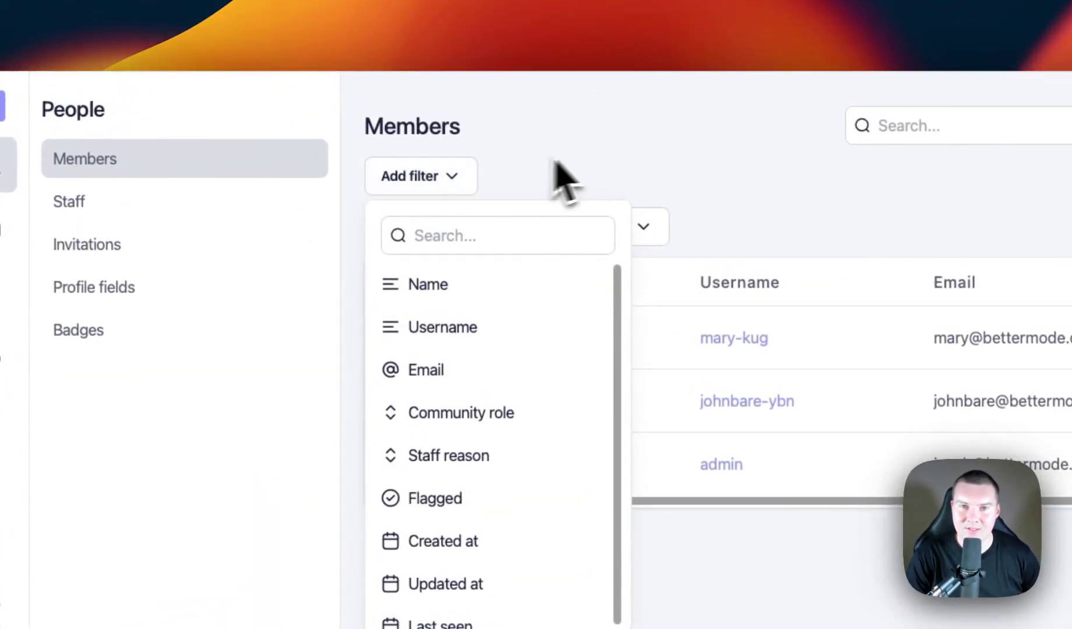
pyautogui.click(624, 168)
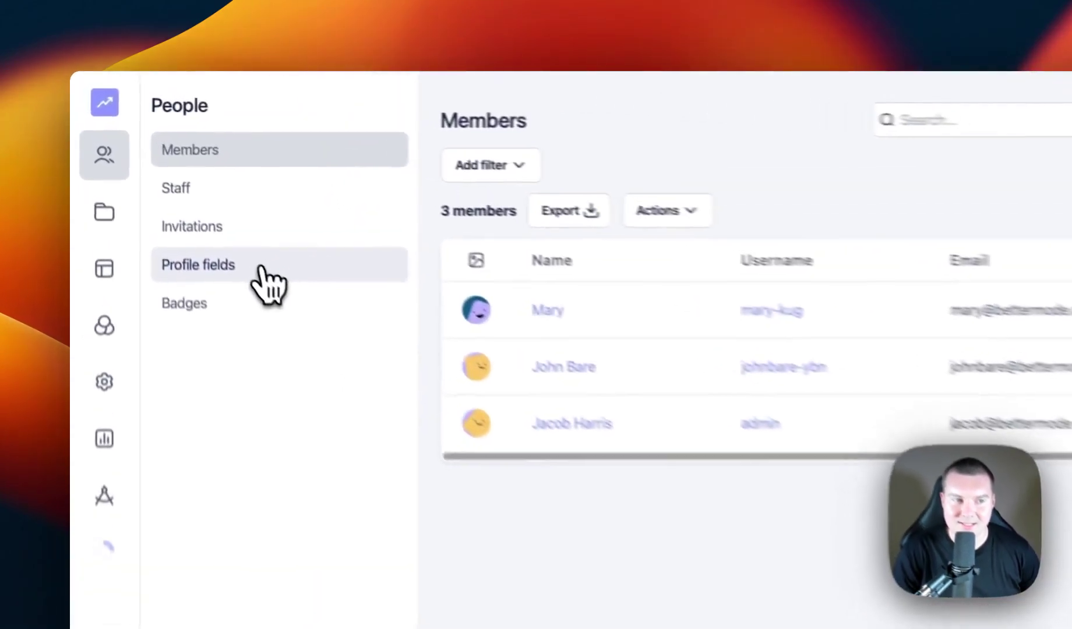
# Step: In Profile fields, start a new Text field, view its advanced options, then discard it
pyautogui.click(178, 182)
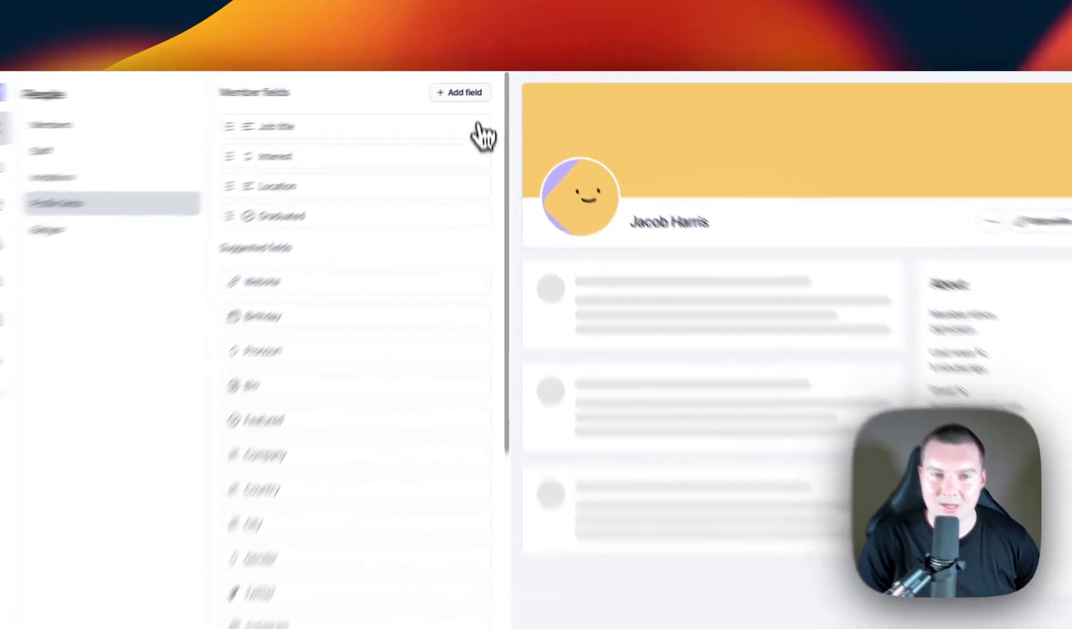
pyautogui.click(470, 88)
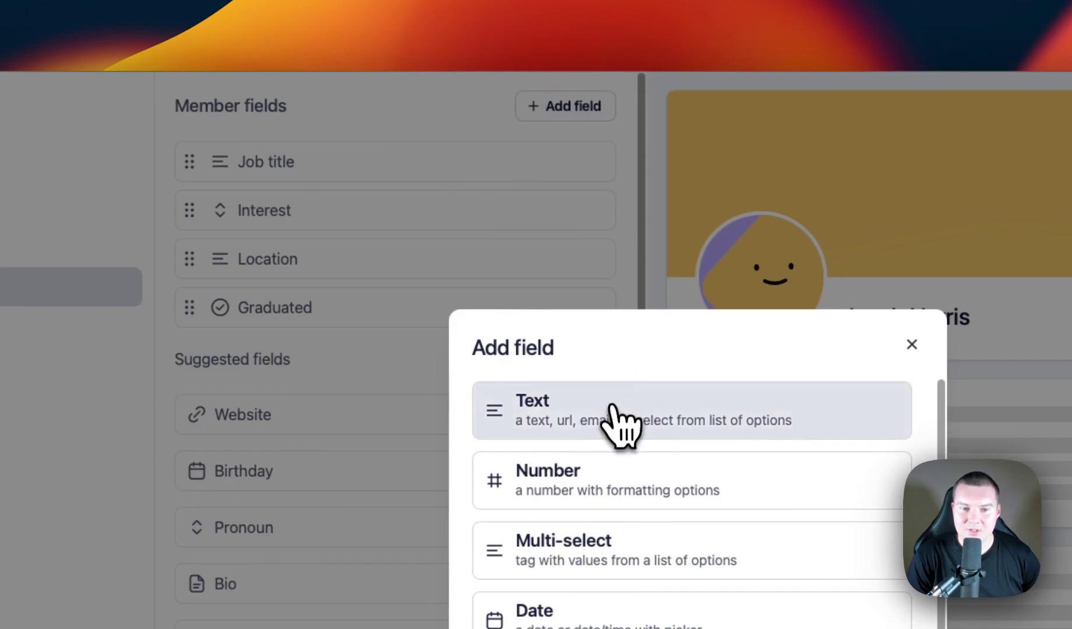
pyautogui.click(497, 246)
pyautogui.click(501, 313)
pyautogui.scroll(-3, 495, 492)
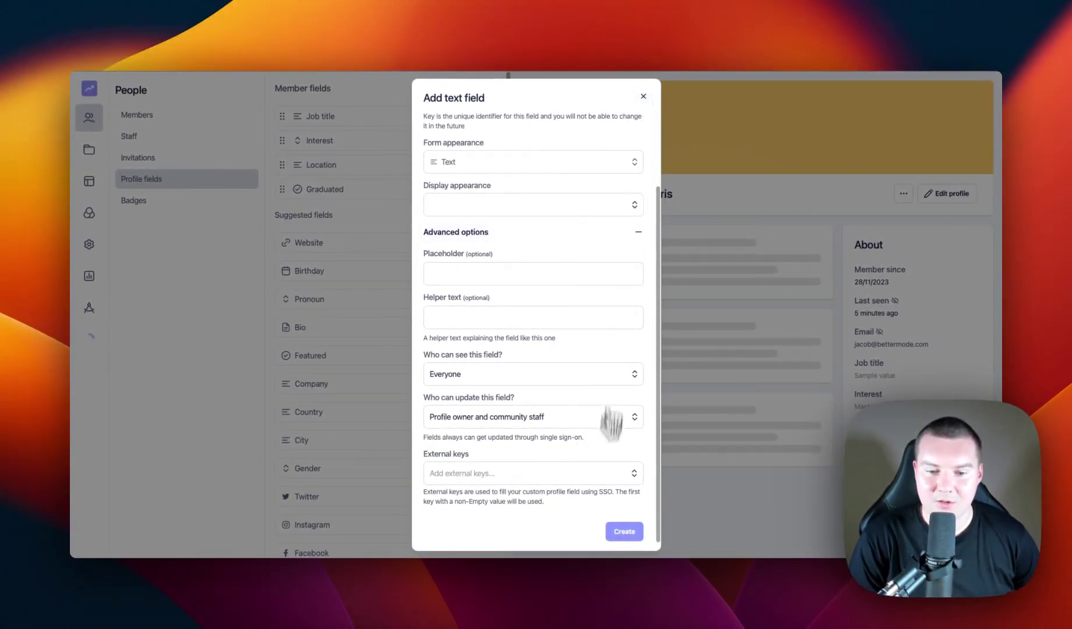
pyautogui.click(644, 96)
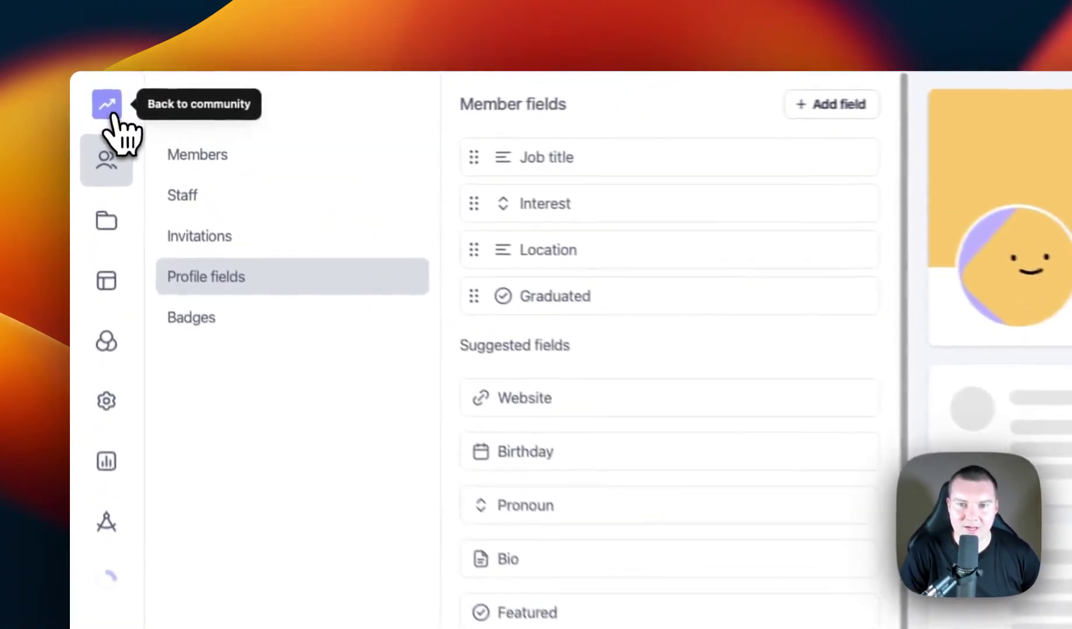
# Step: Return to the community, open your own profile, and cancel a profile picture upload
pyautogui.click(90, 89)
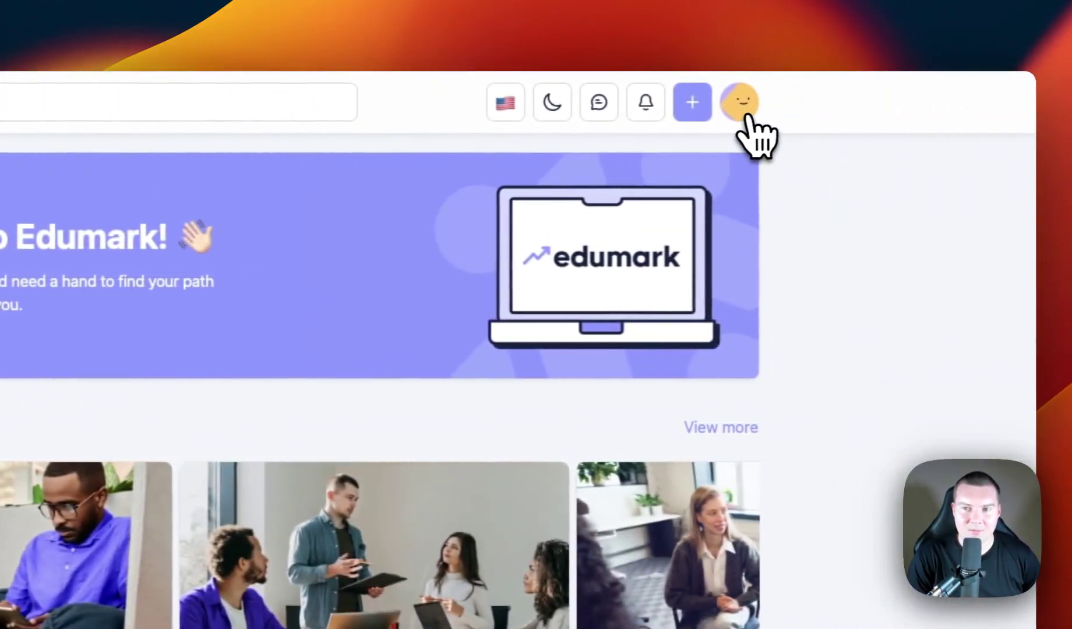
pyautogui.click(735, 104)
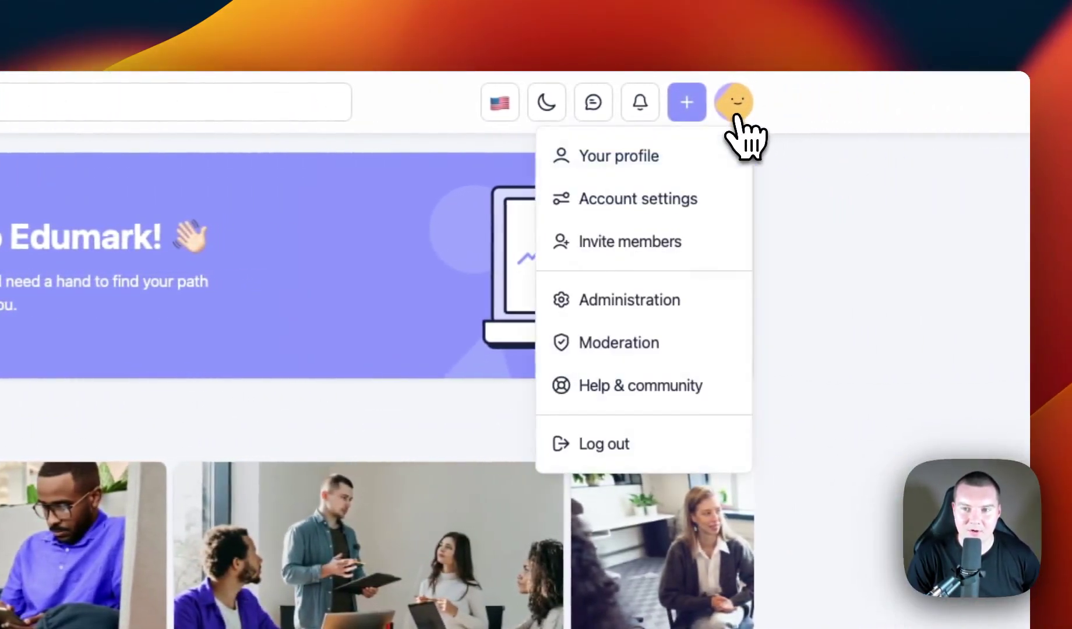
pyautogui.click(660, 157)
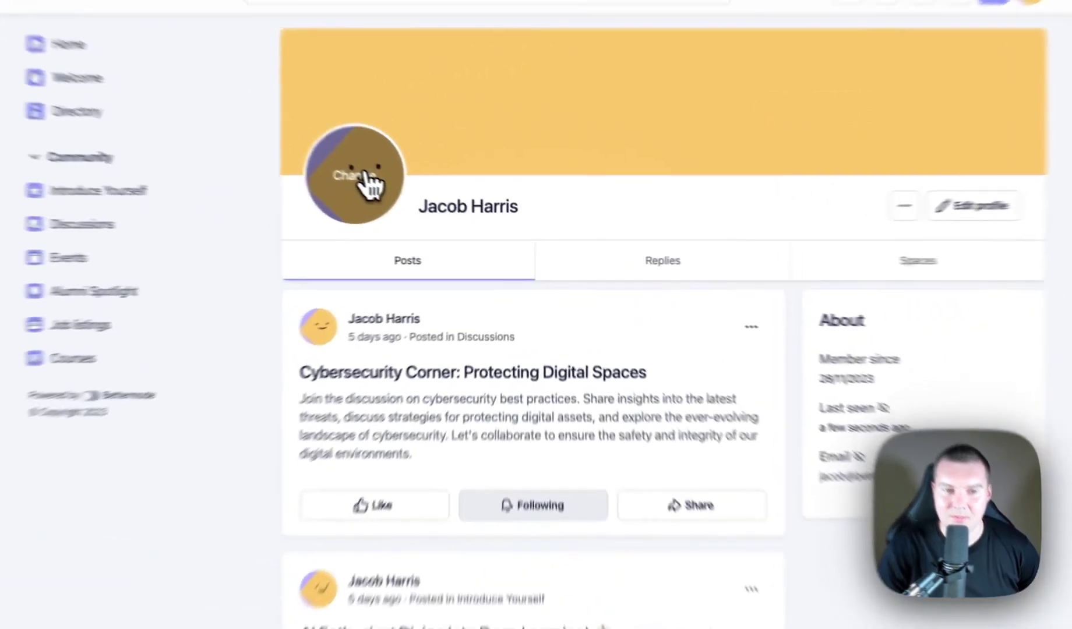
pyautogui.click(425, 205)
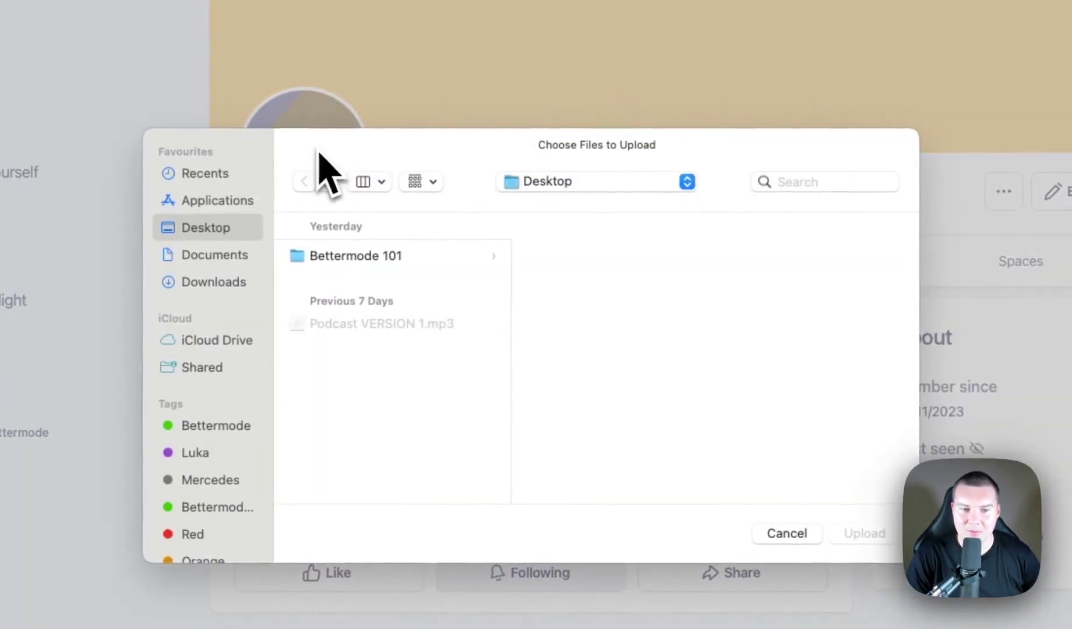
pyautogui.click(782, 519)
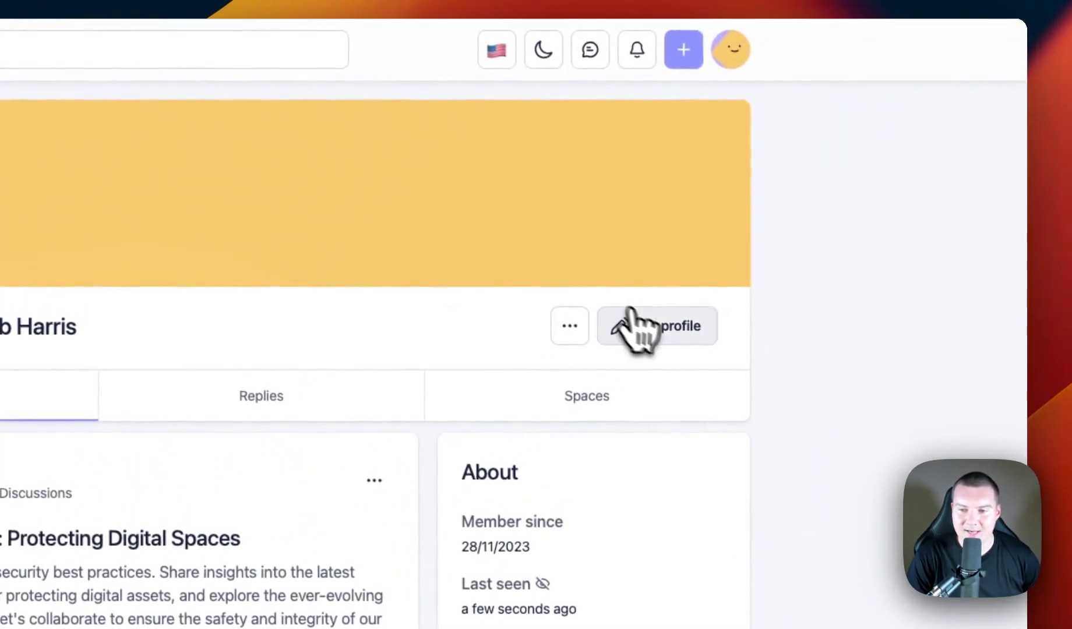
# Step: Open the Edit profile form twice, closing it each time without changes
pyautogui.click(686, 337)
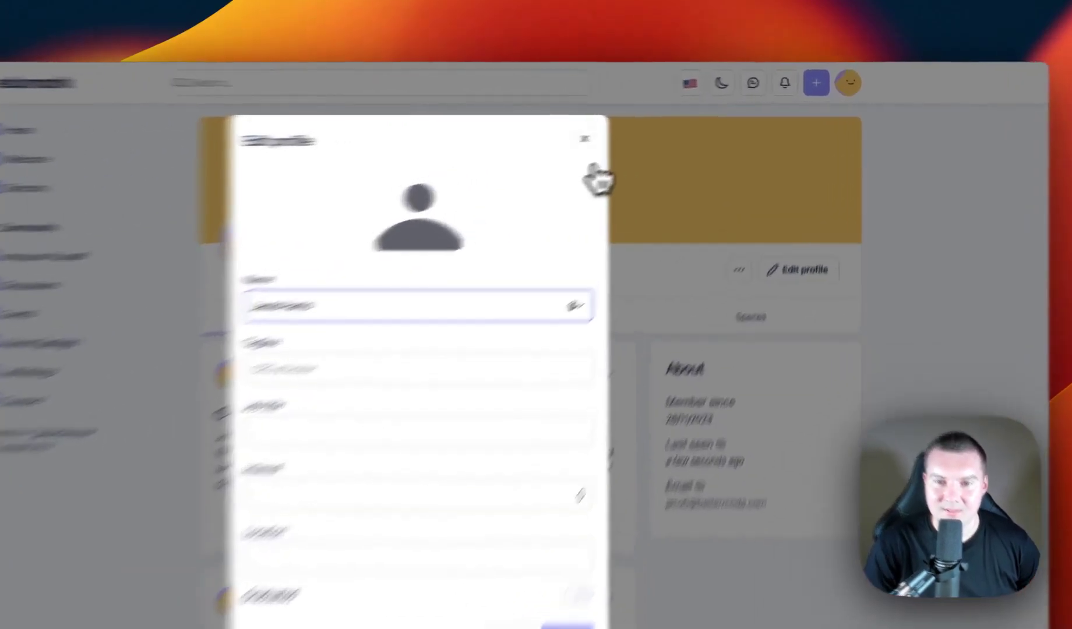
pyautogui.click(658, 127)
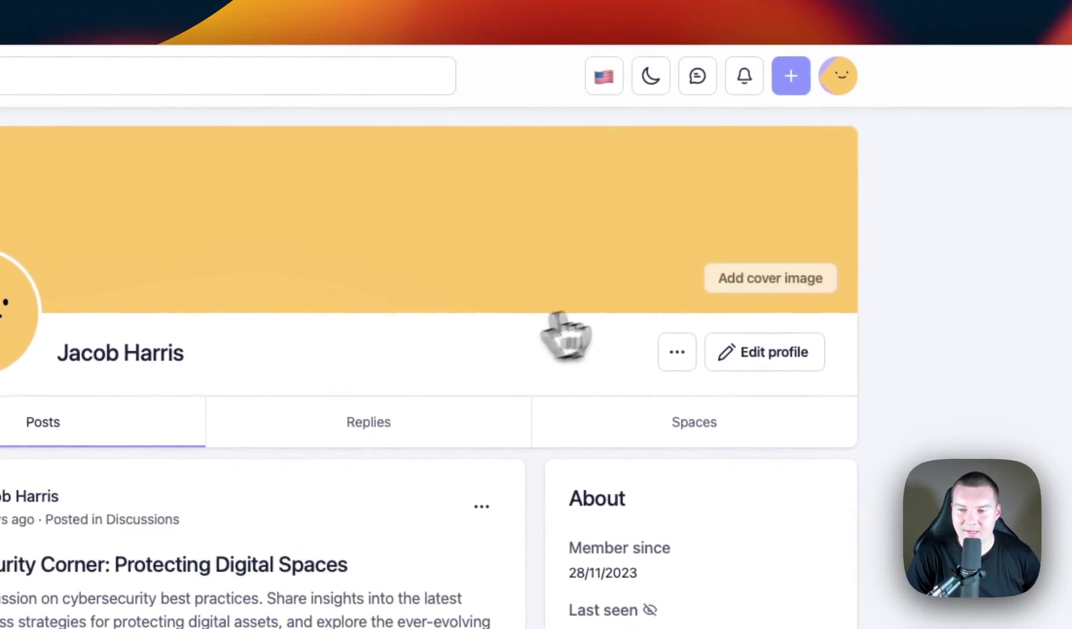
pyautogui.click(766, 356)
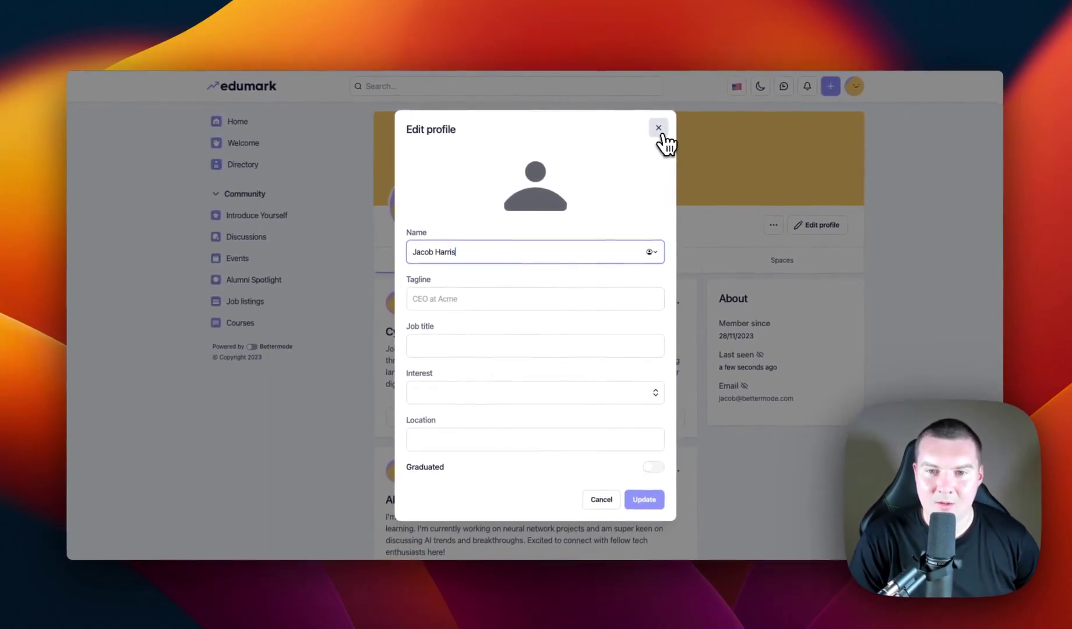
pyautogui.click(508, 130)
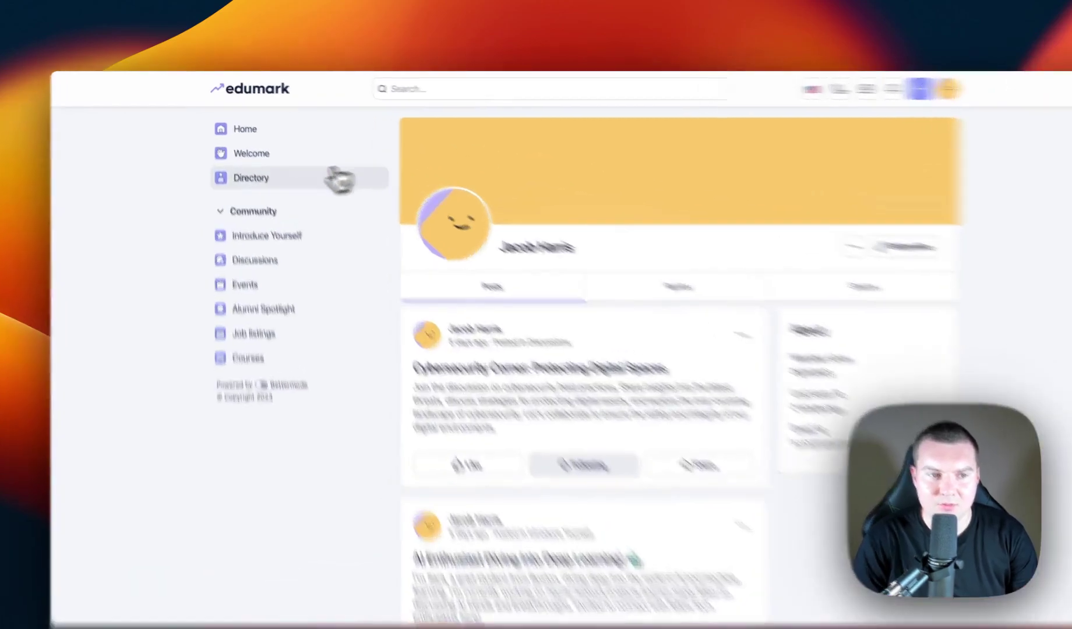
# Step: Add Role as an inline filter field in the Student Directory Members block's Default tab
pyautogui.click(268, 164)
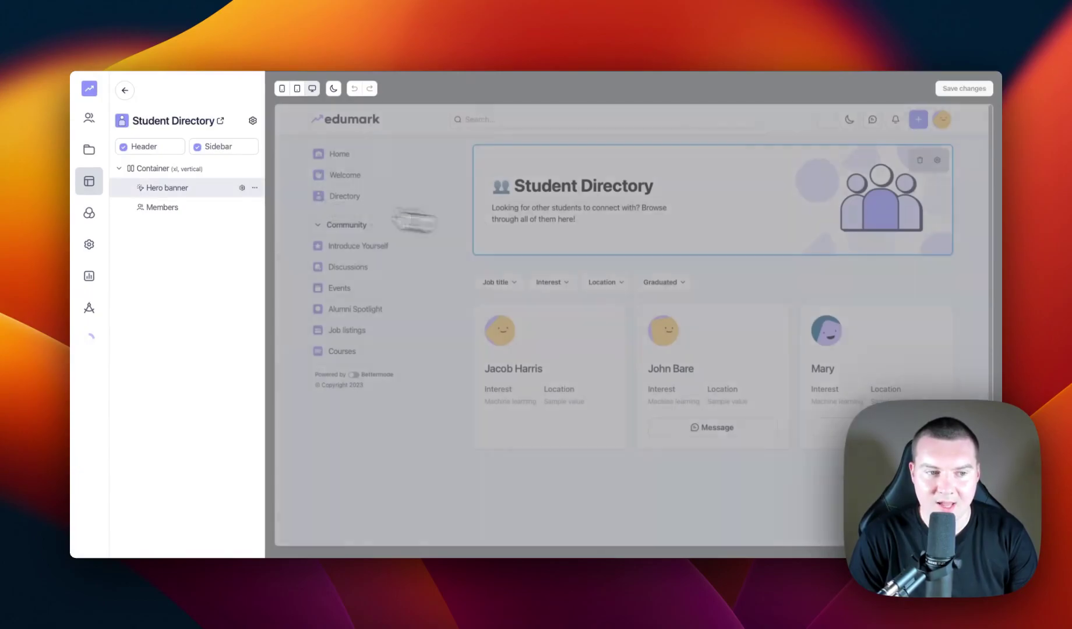
pyautogui.moveTo(245, 211)
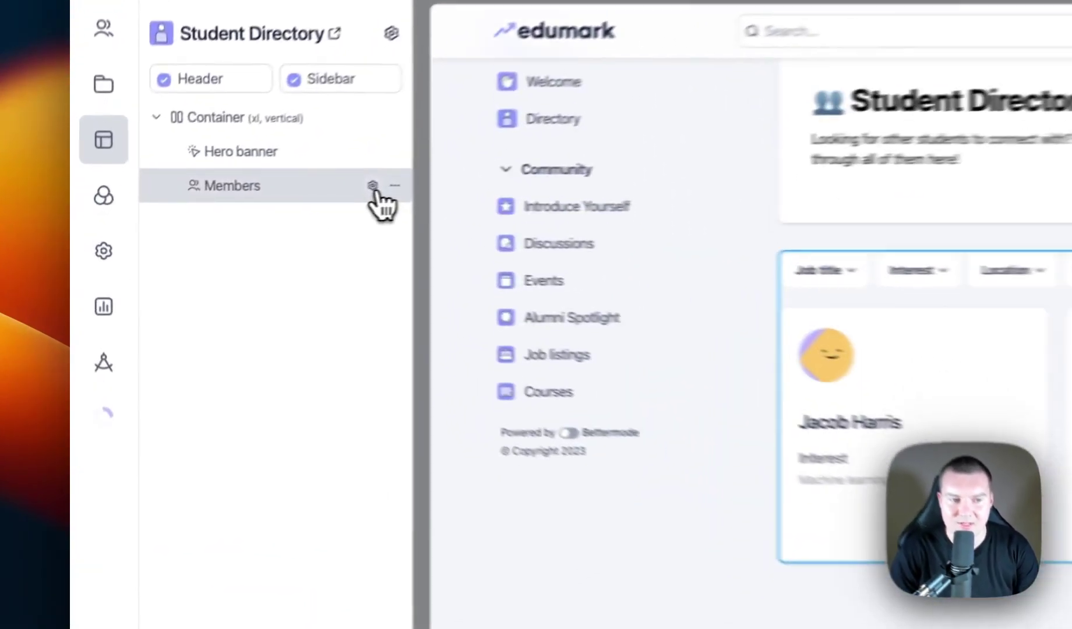
pyautogui.click(242, 208)
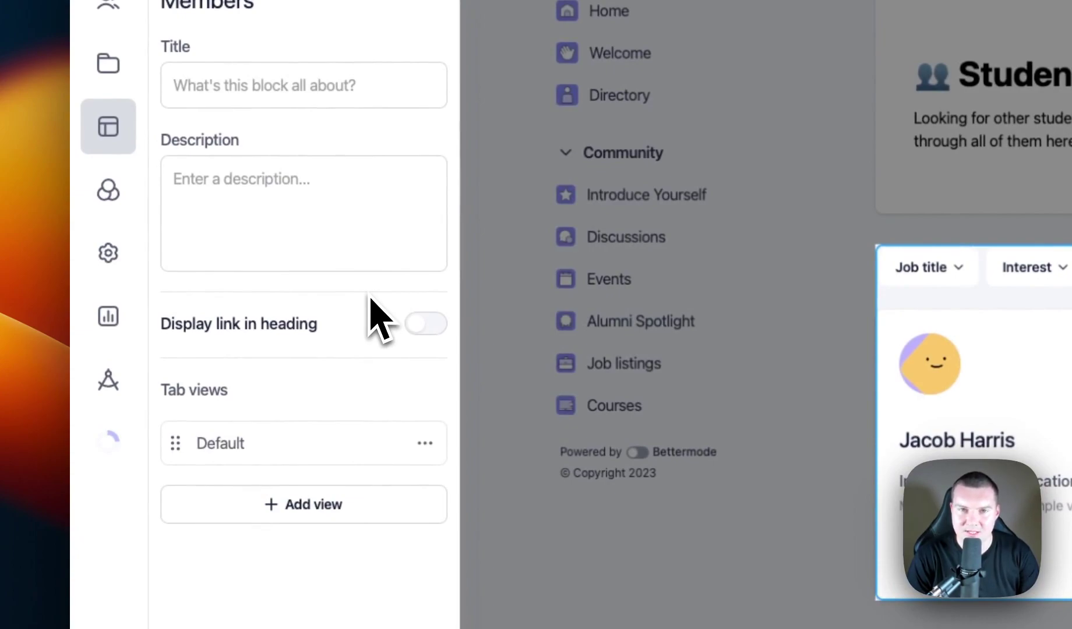
pyautogui.scroll(-2, 300, 431)
pyautogui.click(291, 426)
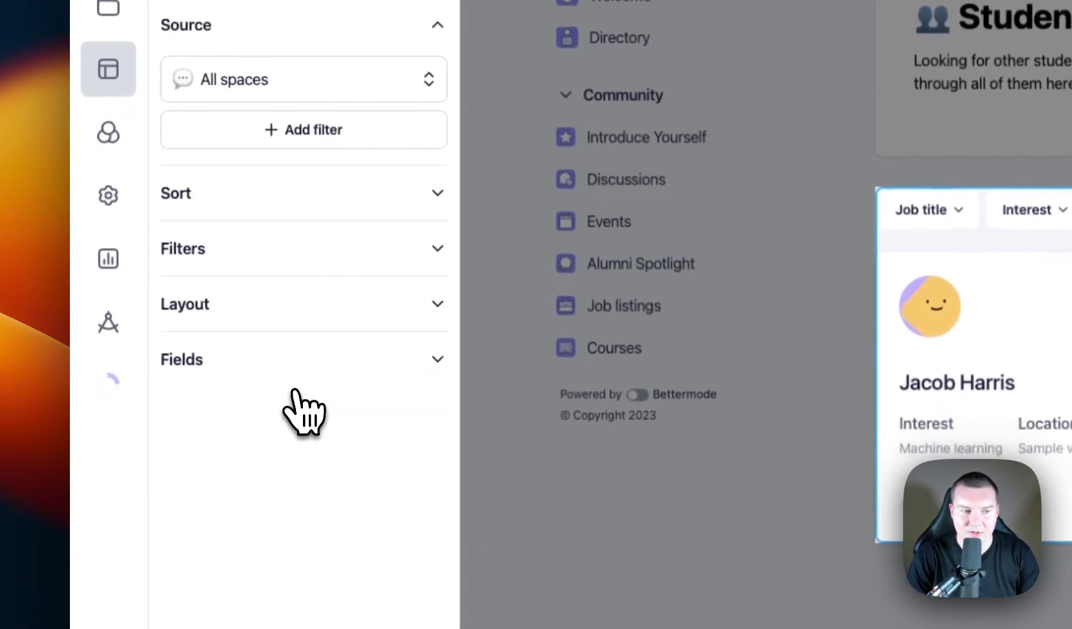
pyautogui.click(320, 245)
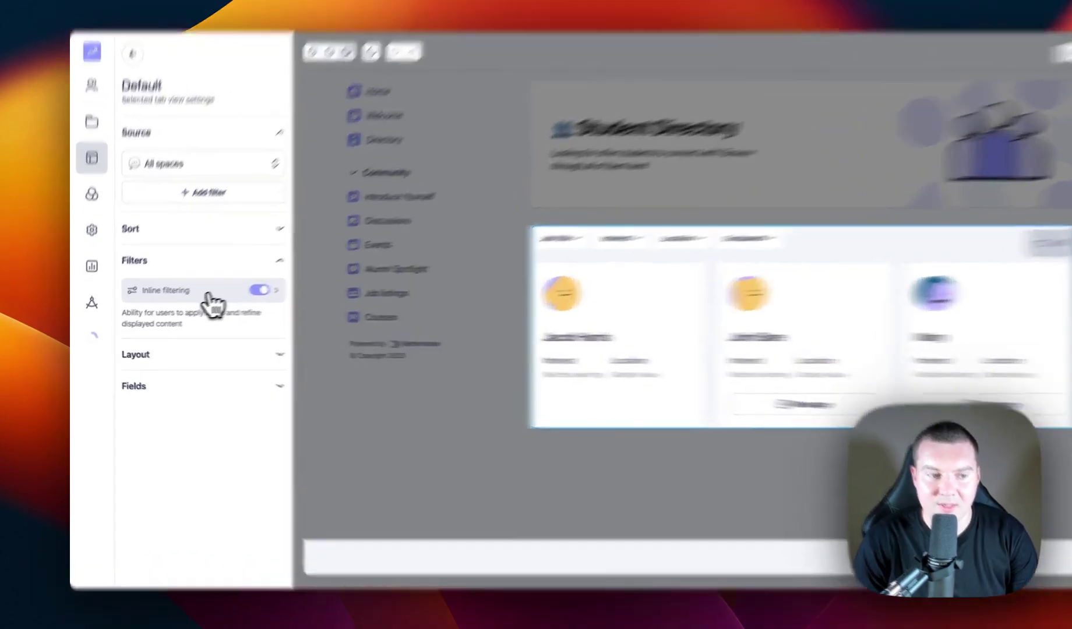
pyautogui.click(191, 298)
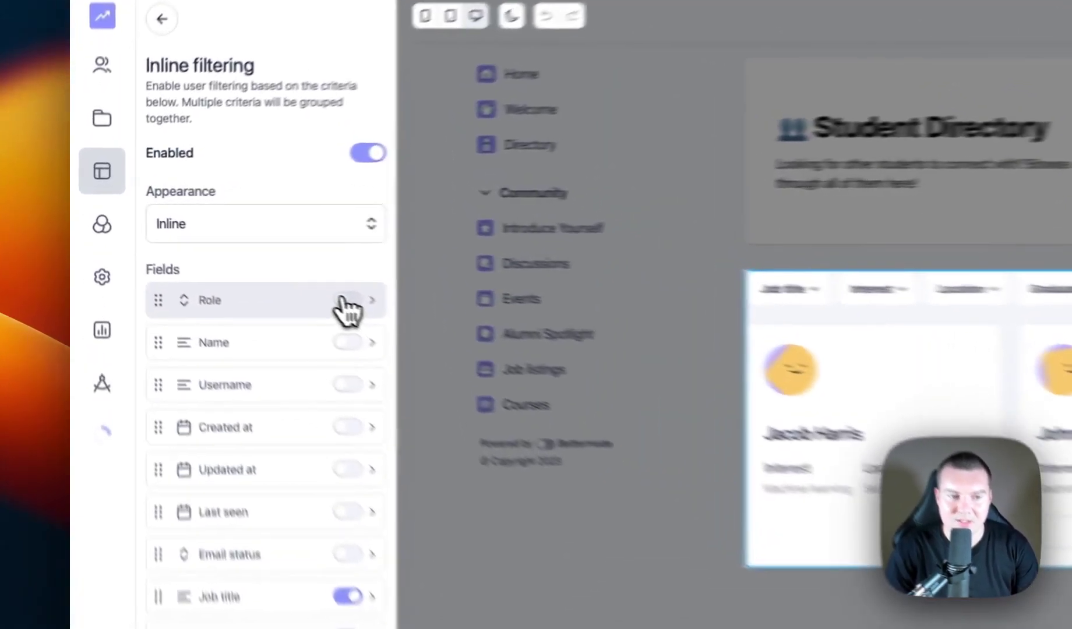
pyautogui.click(235, 258)
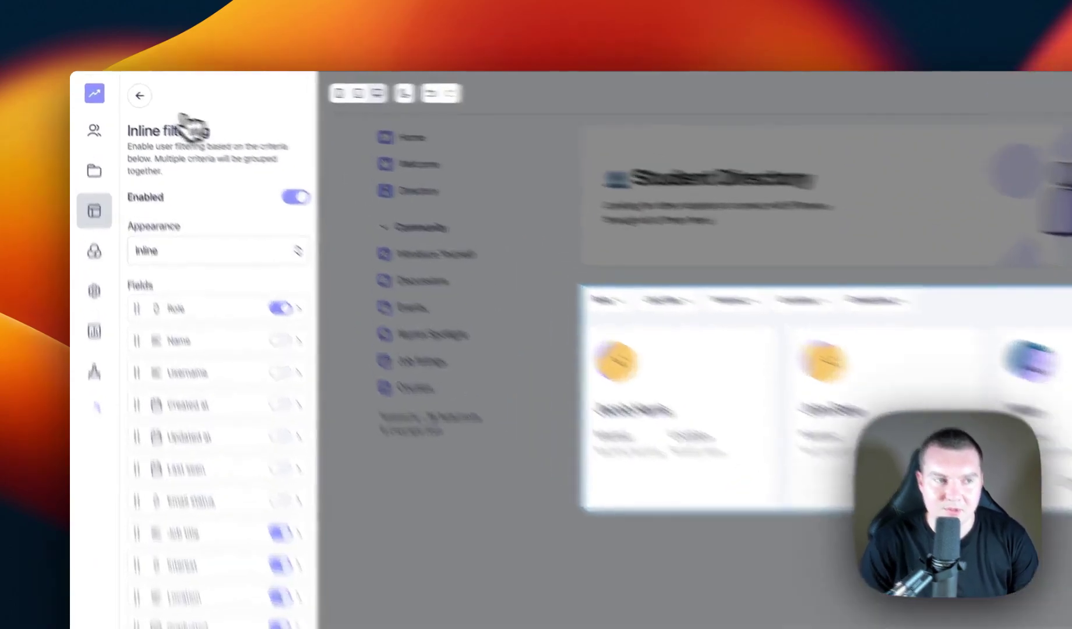
# Step: Confirm leaving the directory editor and open your personal Account settings
pyautogui.click(140, 95)
pyautogui.click(787, 386)
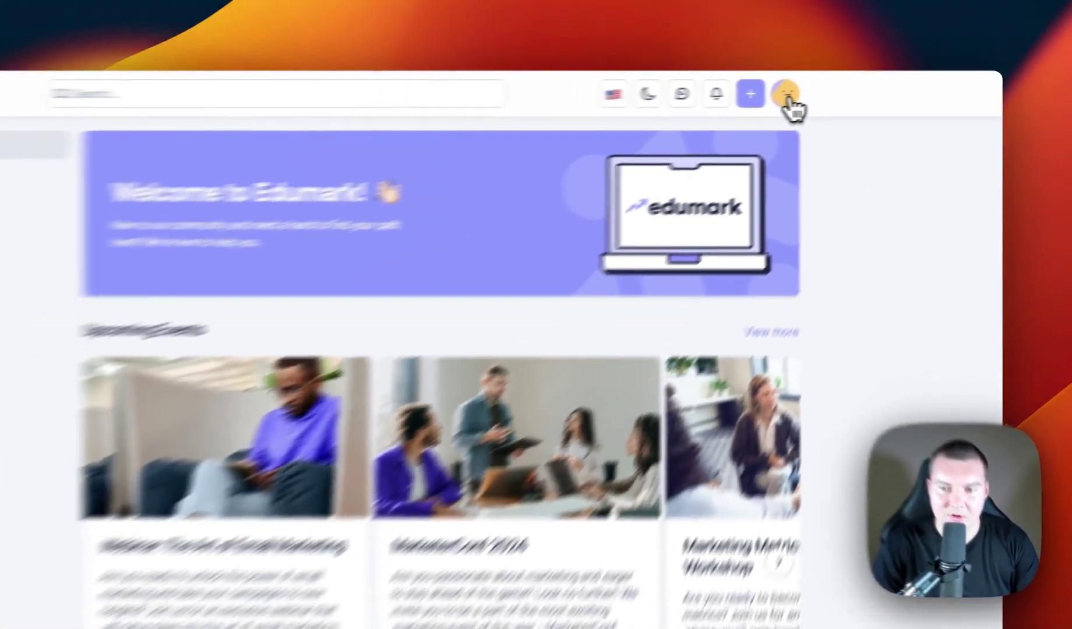
pyautogui.click(900, 3)
pyautogui.click(821, 138)
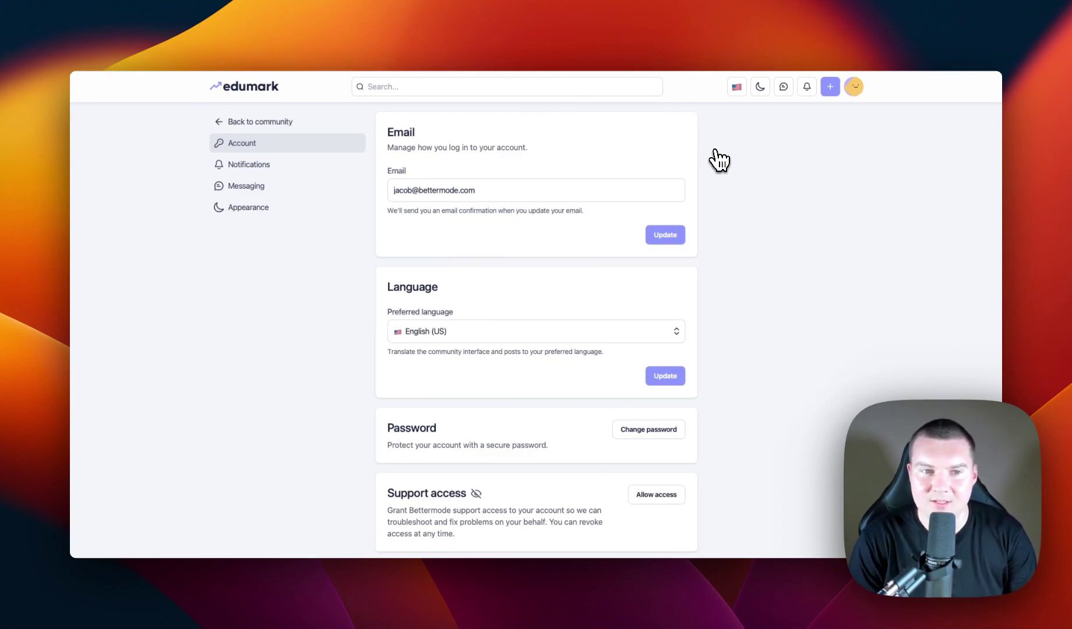
# Step: Browse the Notifications, Messaging and Appearance account settings without changing anything
pyautogui.scroll(-3, 735, 343)
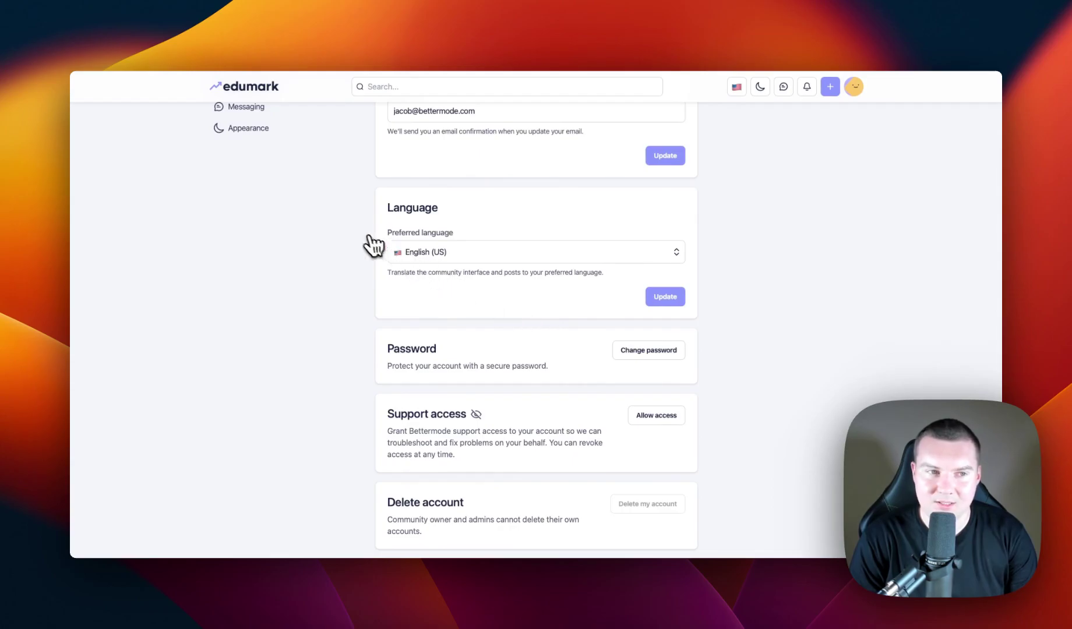
pyautogui.scroll(3, 335, 175)
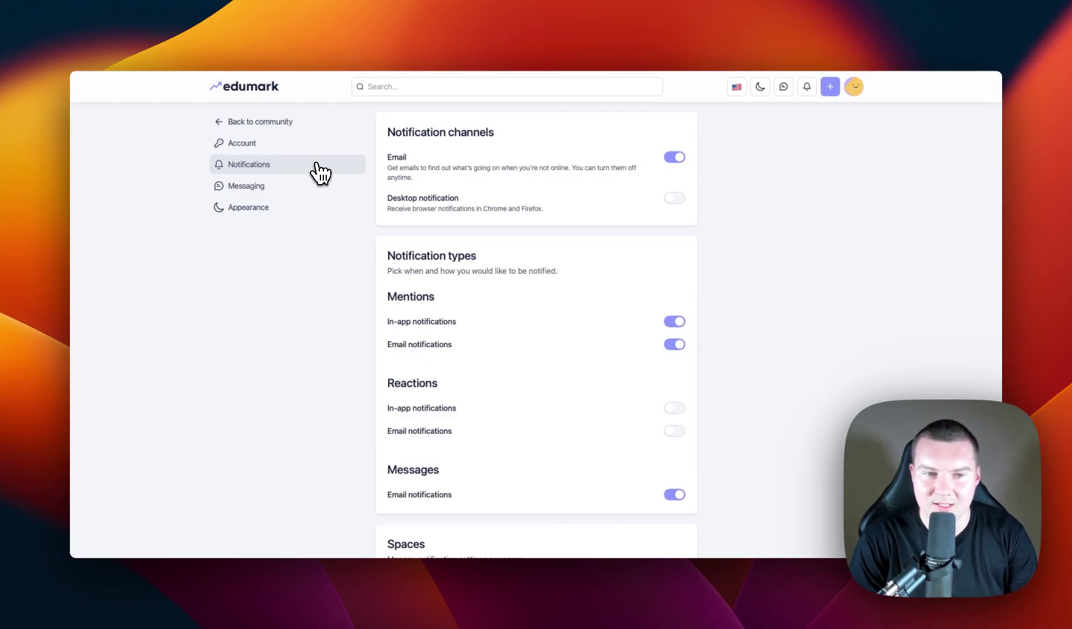
pyautogui.click(300, 188)
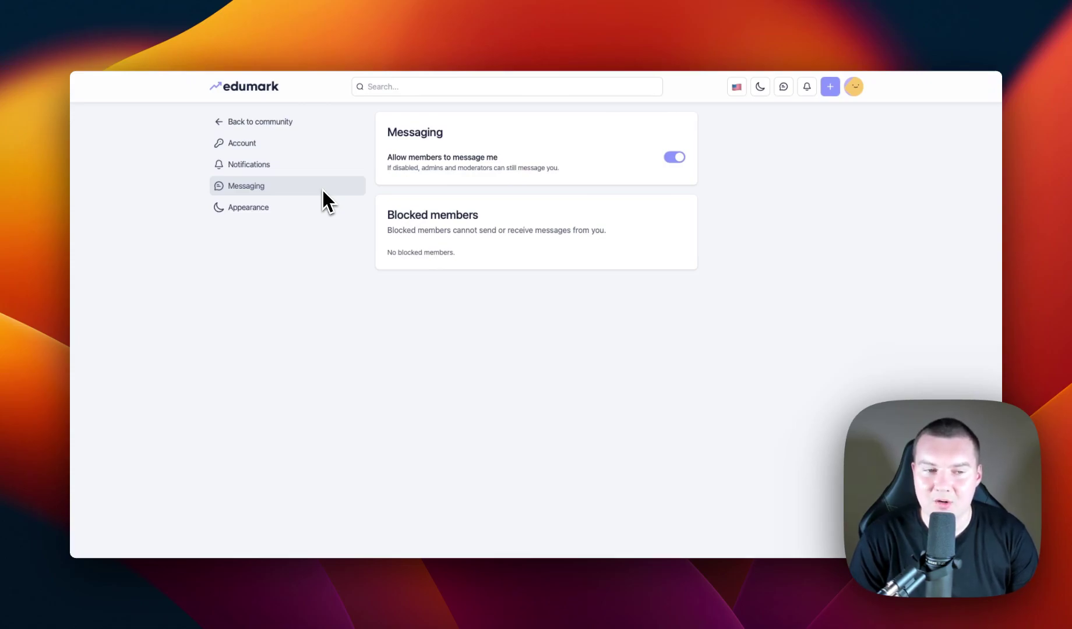
pyautogui.click(314, 209)
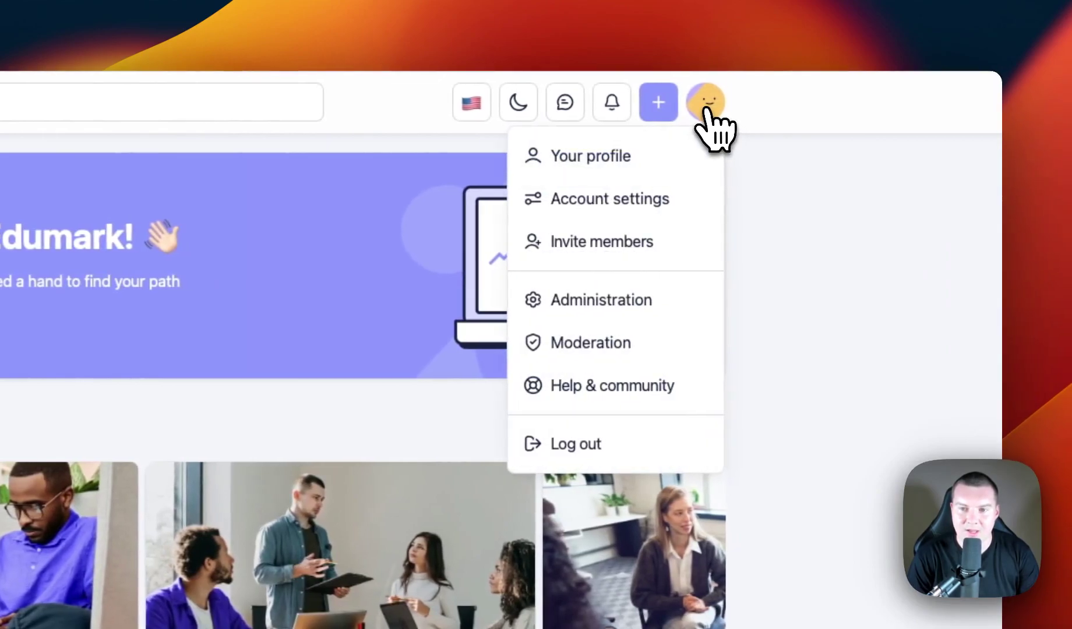
# Step: Return to Administration and open People > Staff, showing the single admin
pyautogui.click(600, 309)
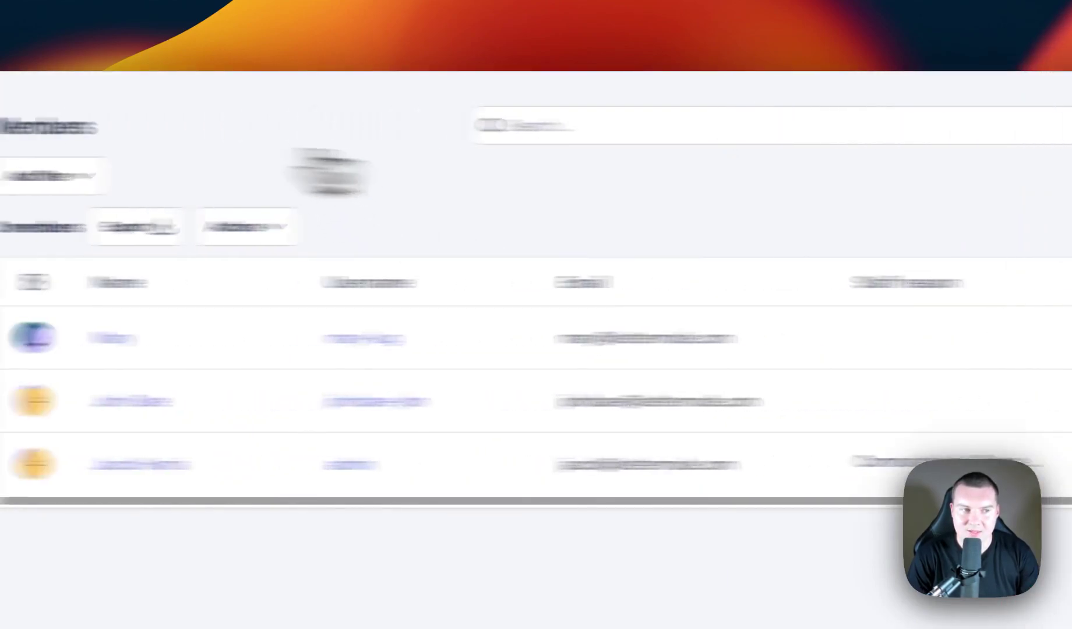
pyautogui.click(296, 209)
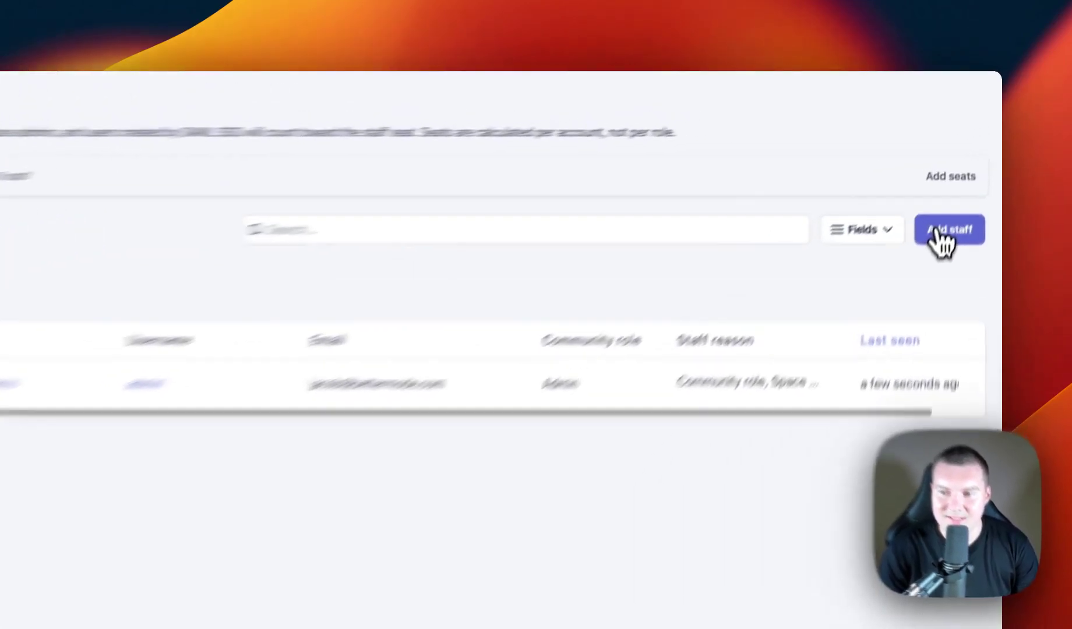
# Step: Add the third member as staff with Moderator role and space admin of Introduce Yourself
pyautogui.click(961, 173)
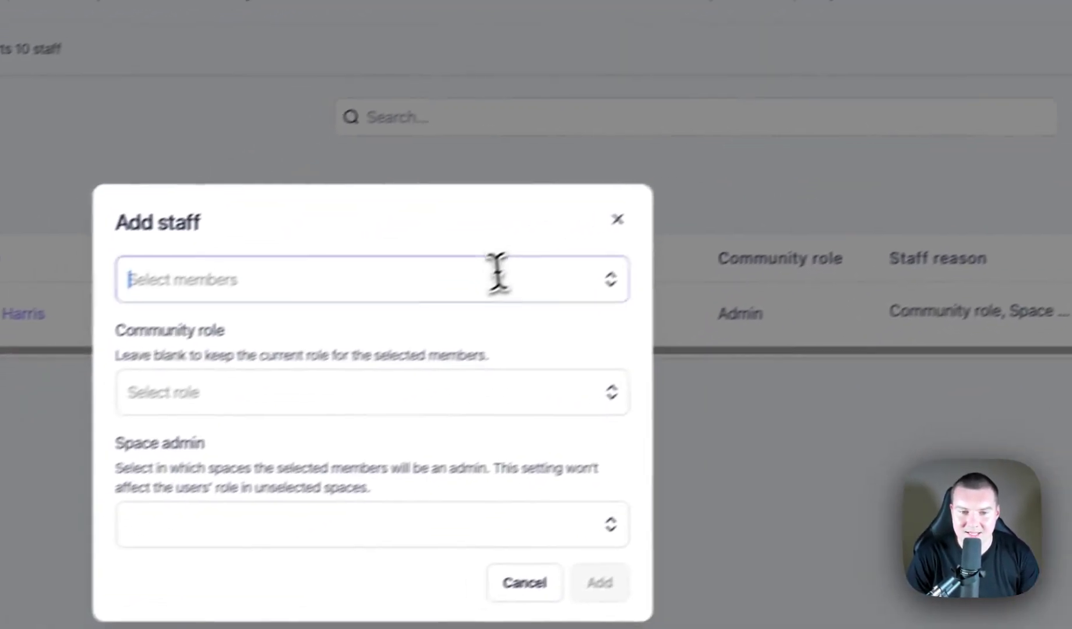
pyautogui.click(513, 257)
pyautogui.click(321, 387)
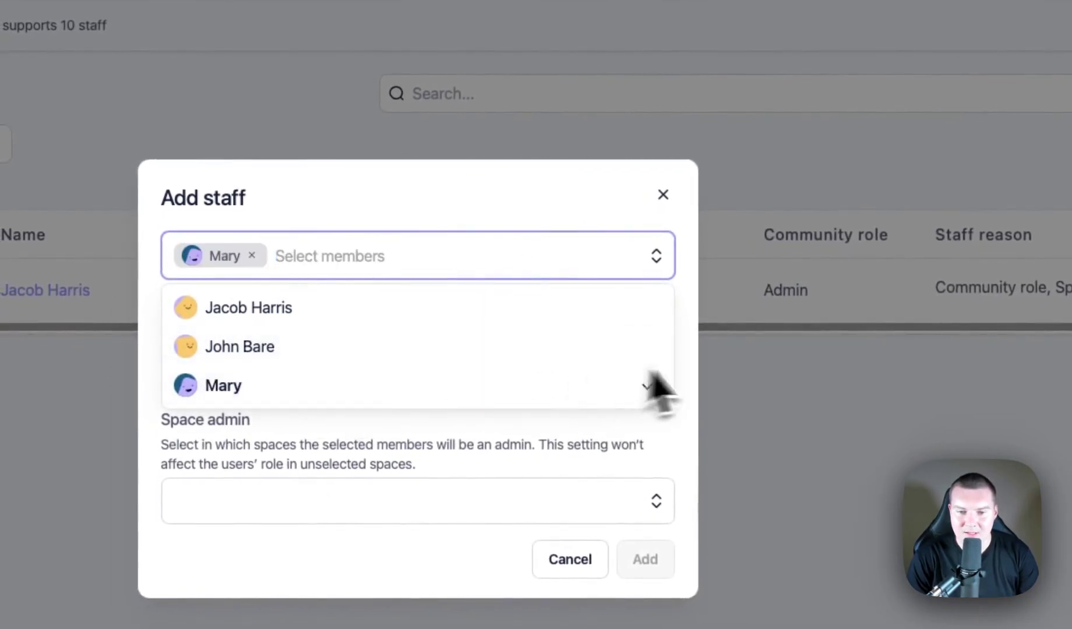
pyautogui.click(653, 388)
pyautogui.click(591, 256)
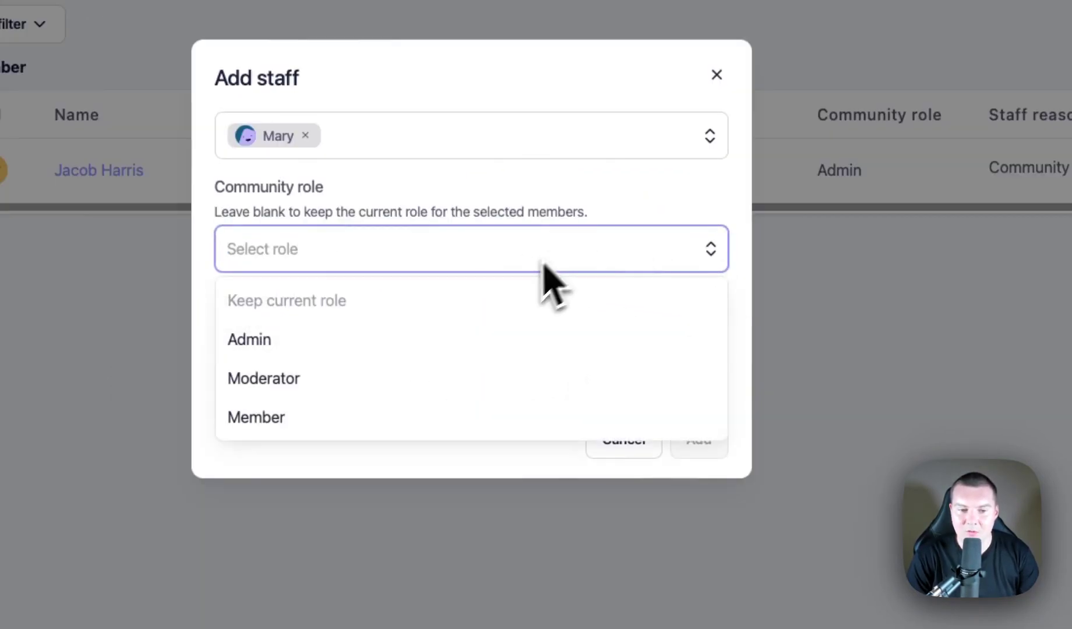
pyautogui.click(432, 377)
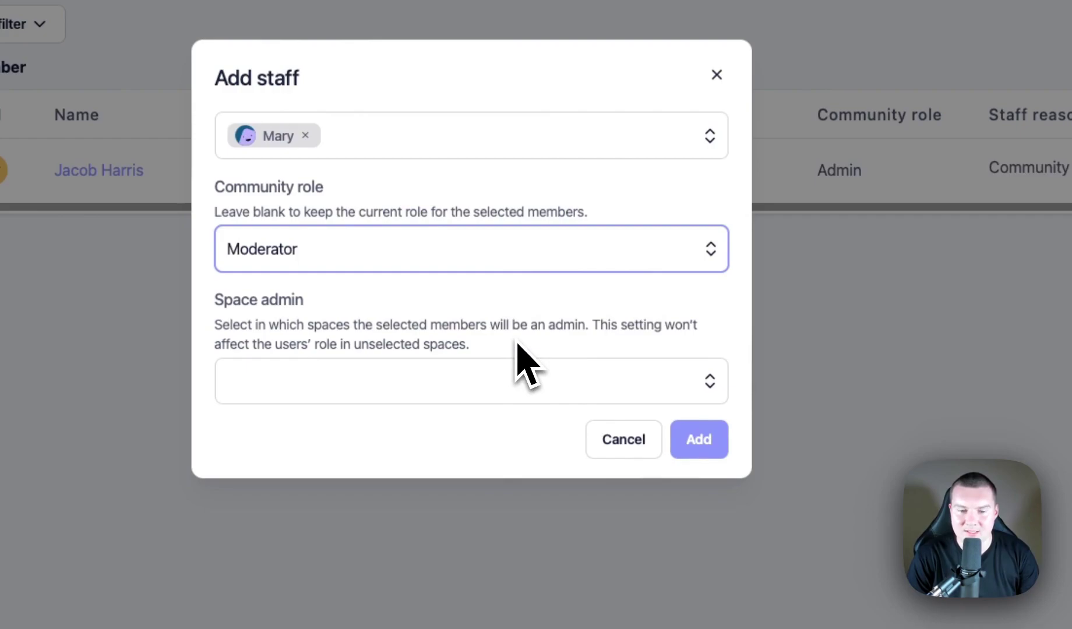
pyautogui.click(458, 381)
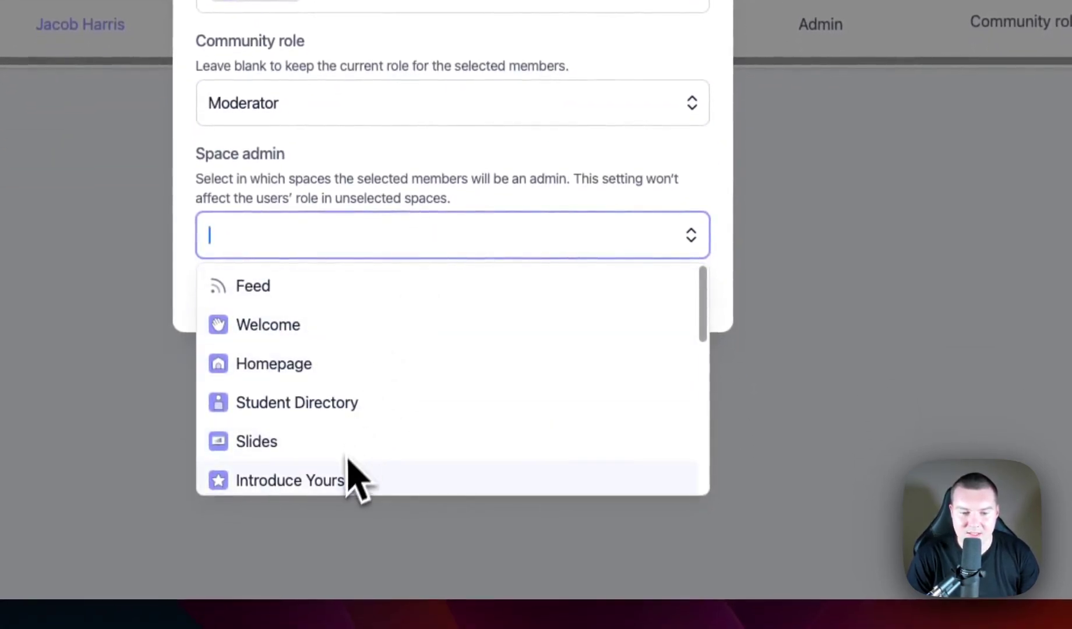
pyautogui.scroll(-2, 347, 479)
pyautogui.click(374, 407)
pyautogui.click(721, 197)
pyautogui.click(698, 298)
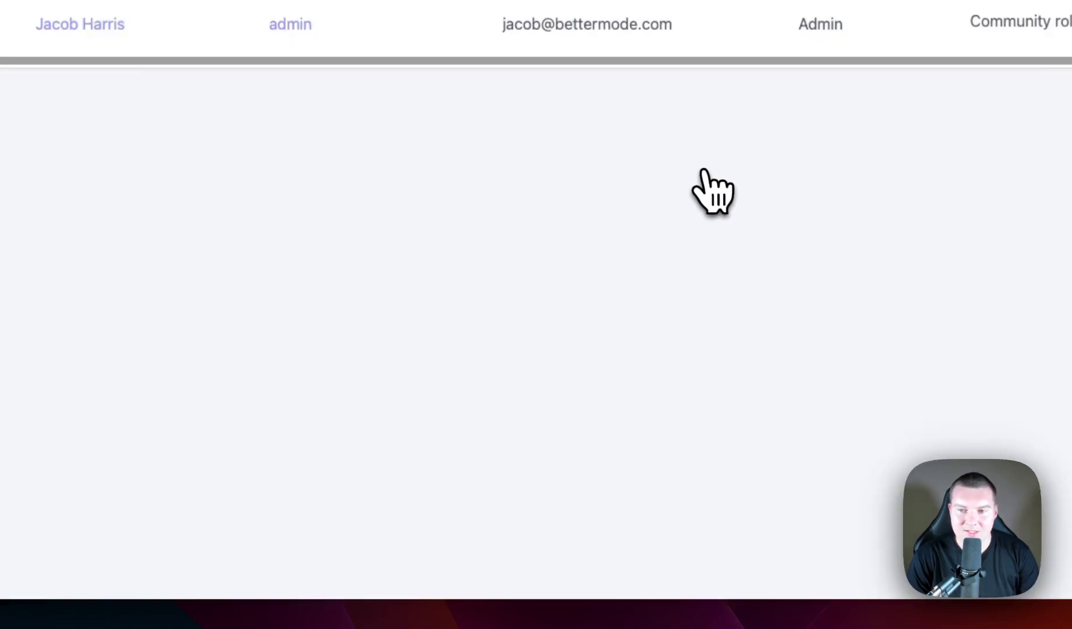
pyautogui.scroll(1, 713, 192)
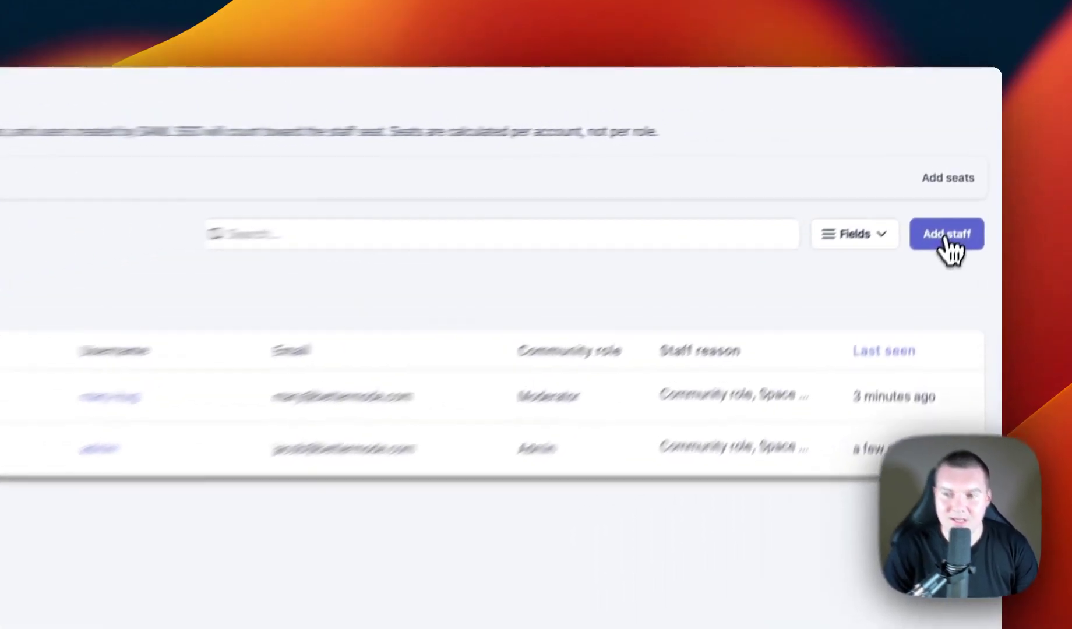
# Step: Add the selected member as staff with Member role, space admin of Events and Discussions
pyautogui.click(968, 173)
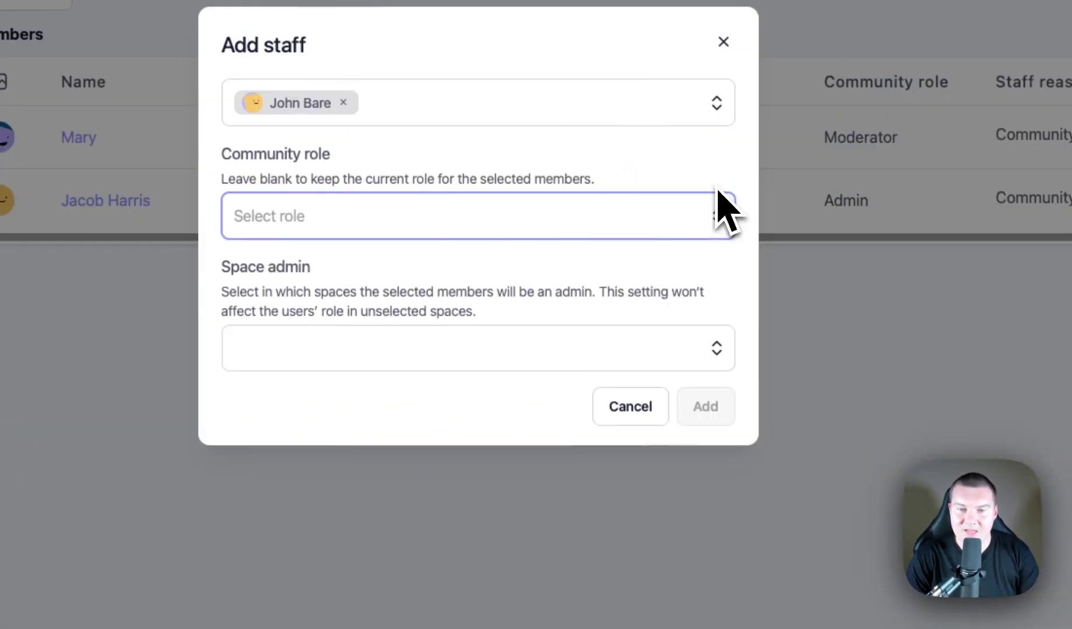
pyautogui.click(720, 200)
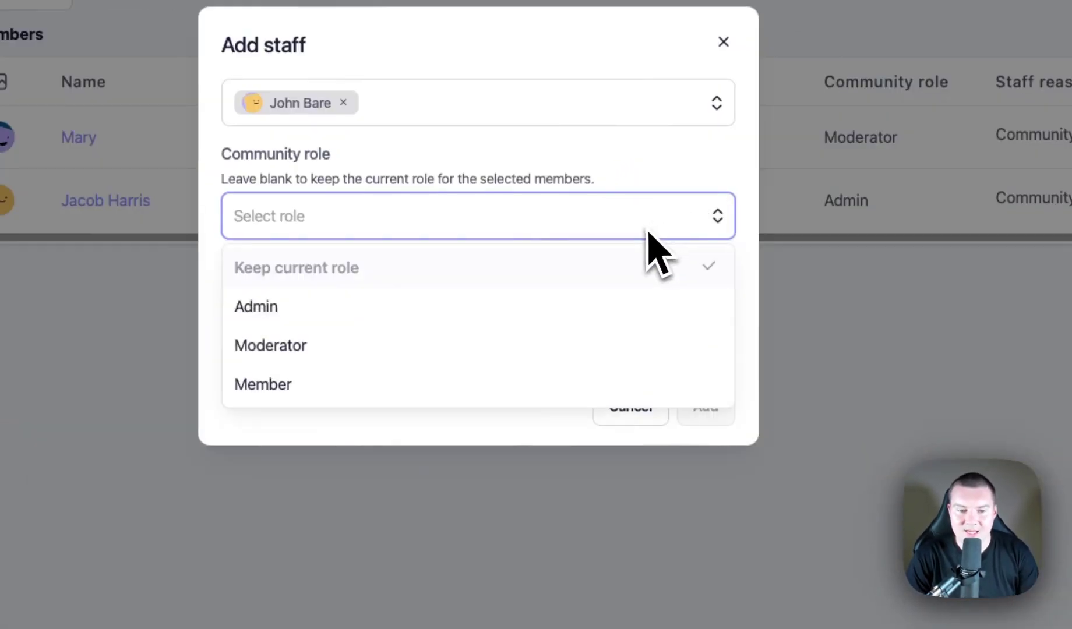
pyautogui.click(485, 378)
pyautogui.click(426, 355)
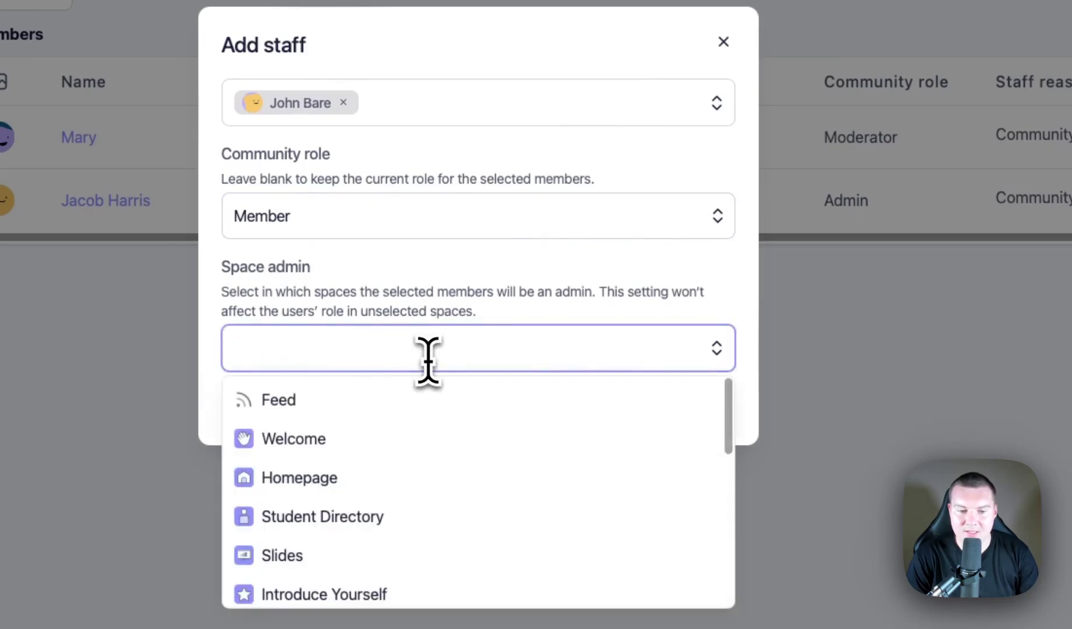
pyautogui.scroll(-2, 454, 495)
pyautogui.scroll(-4, 460, 510)
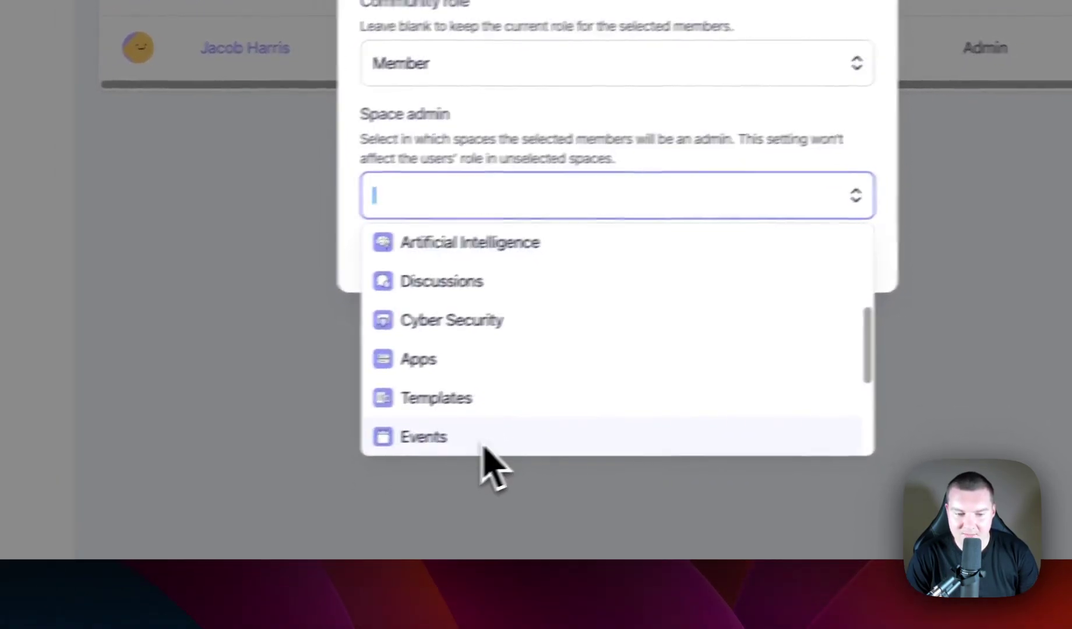
pyautogui.click(485, 449)
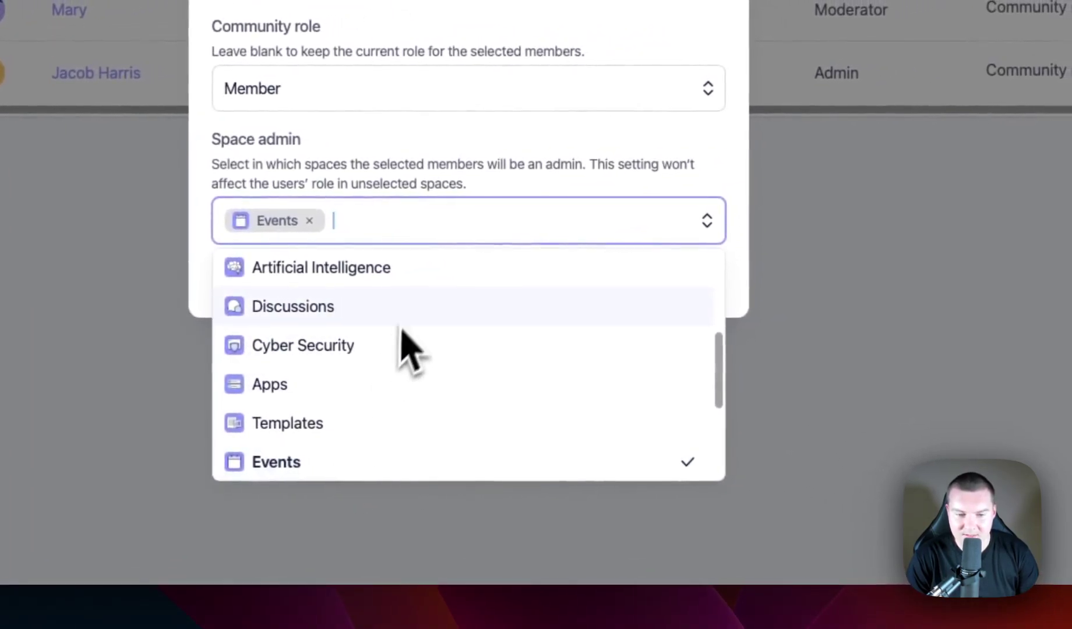
pyautogui.click(556, 285)
pyautogui.click(702, 222)
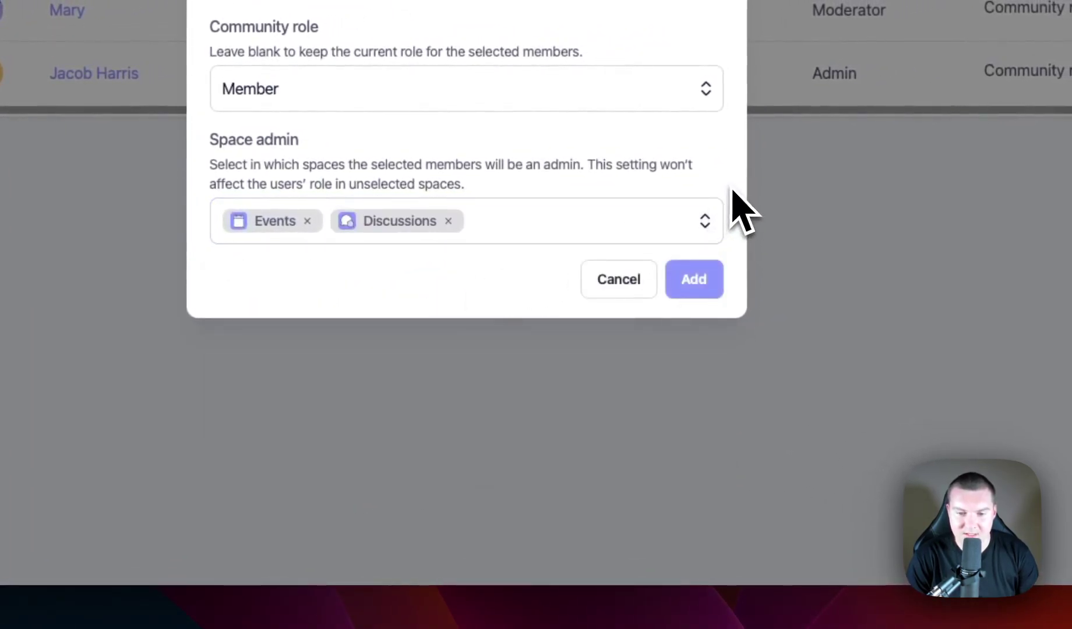
pyautogui.click(695, 281)
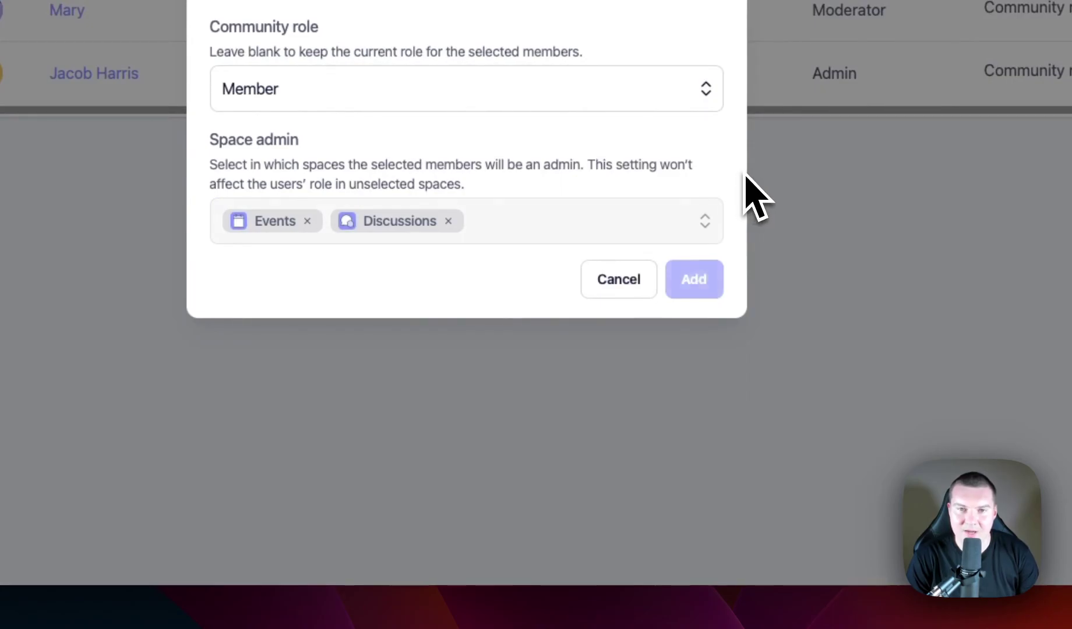